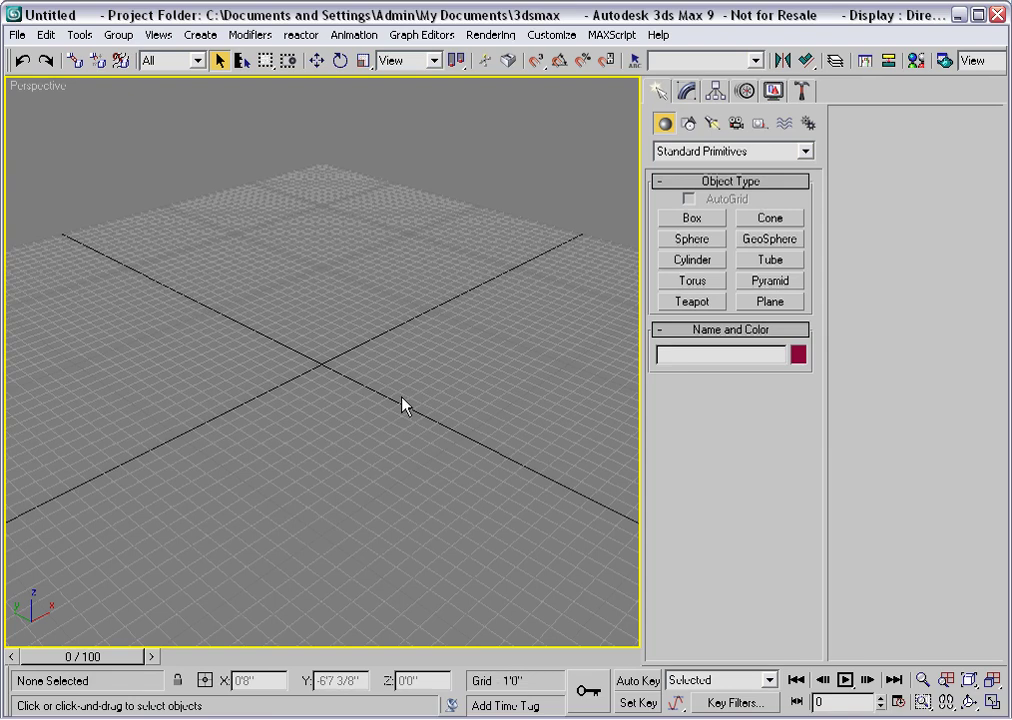
Step: In the Top view with grid snapping, draw a closed six-corner Line outline, 24' by 15' overall, with a 7' by 6' notch in its lower-right corner
key("t")
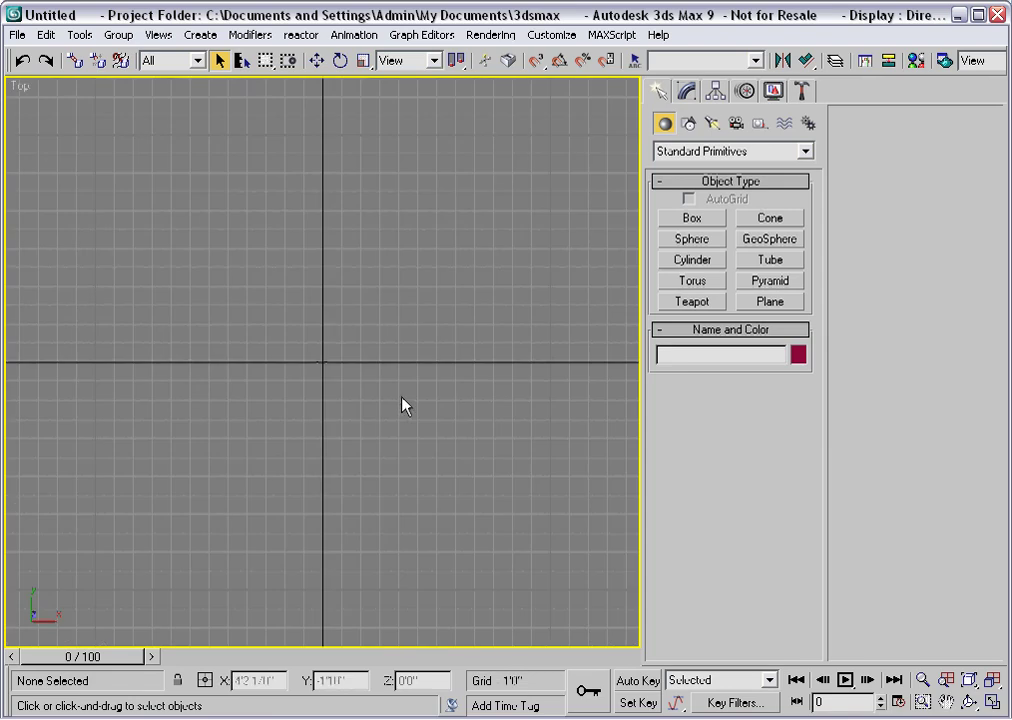
left_click(688, 123)
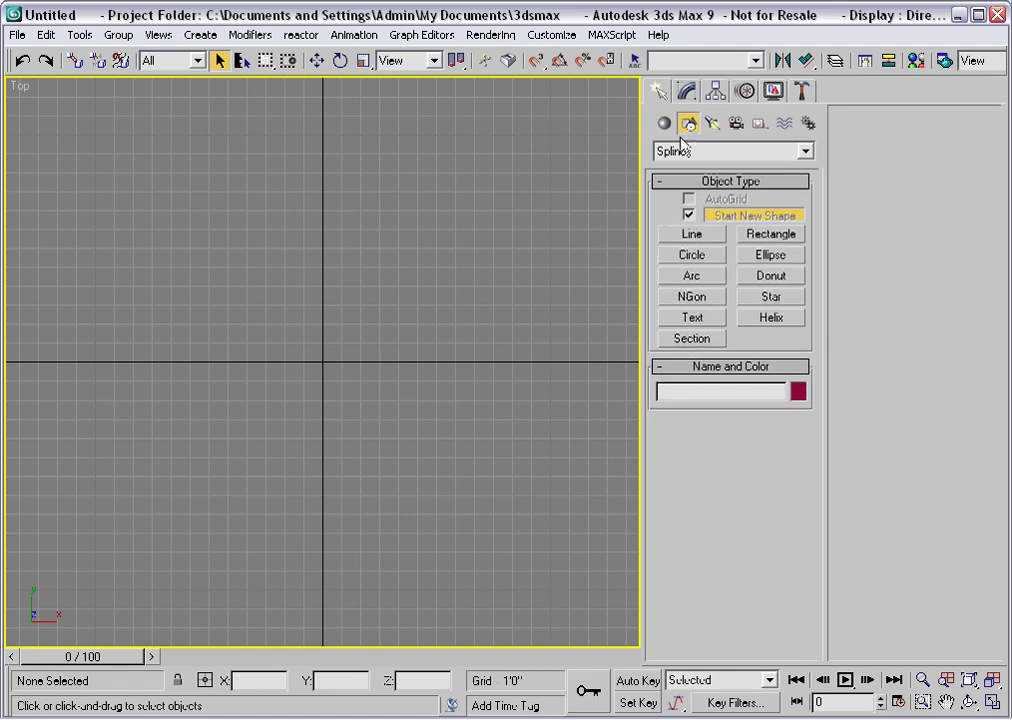
left_click(672, 234)
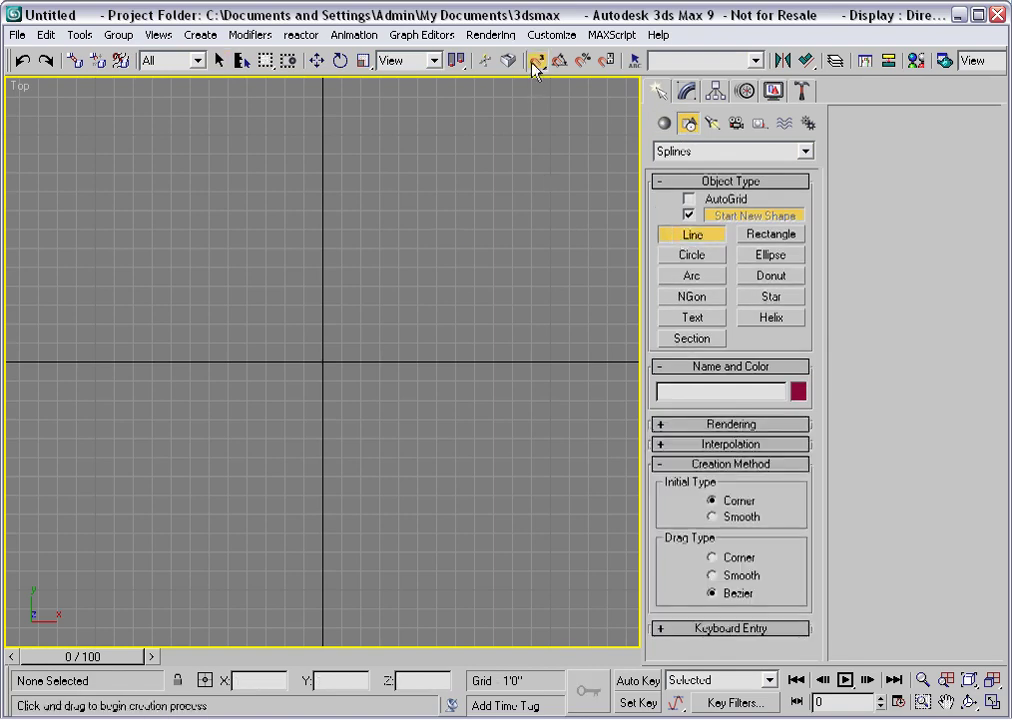
left_click(133, 514)
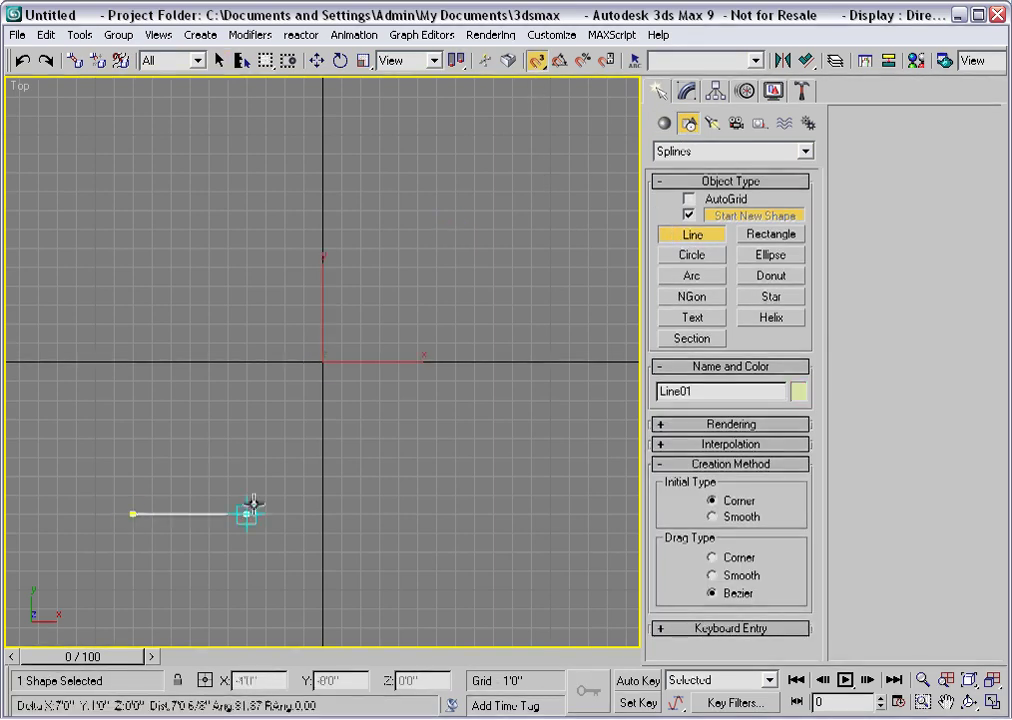
left_click(456, 514)
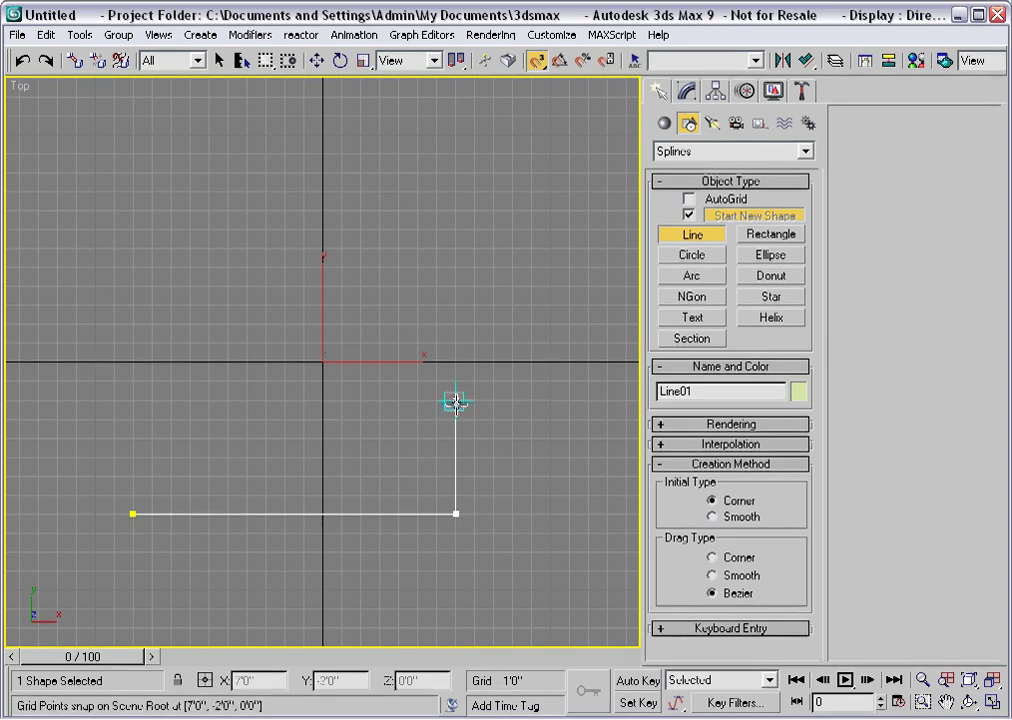
left_click(456, 401)
left_click(589, 400)
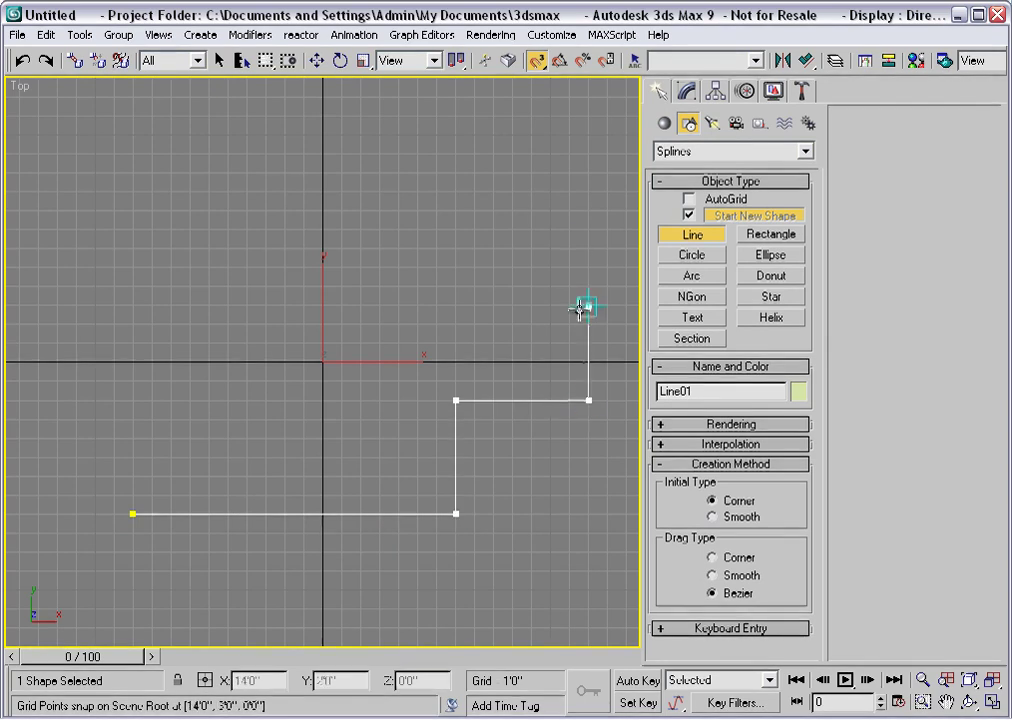
left_click(589, 229)
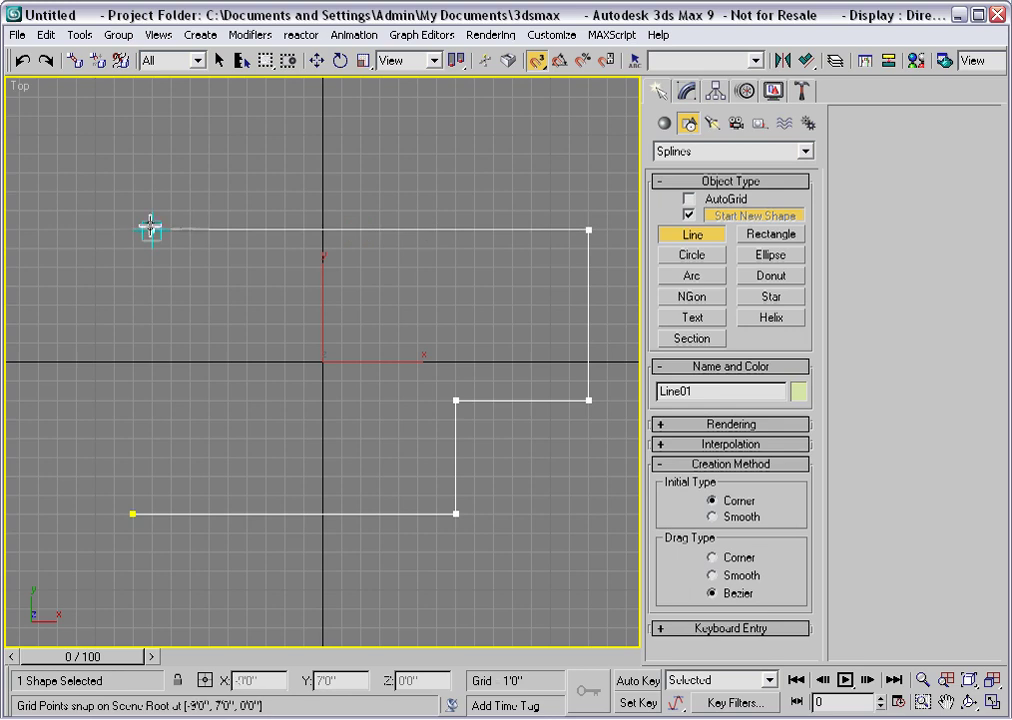
left_click(133, 229)
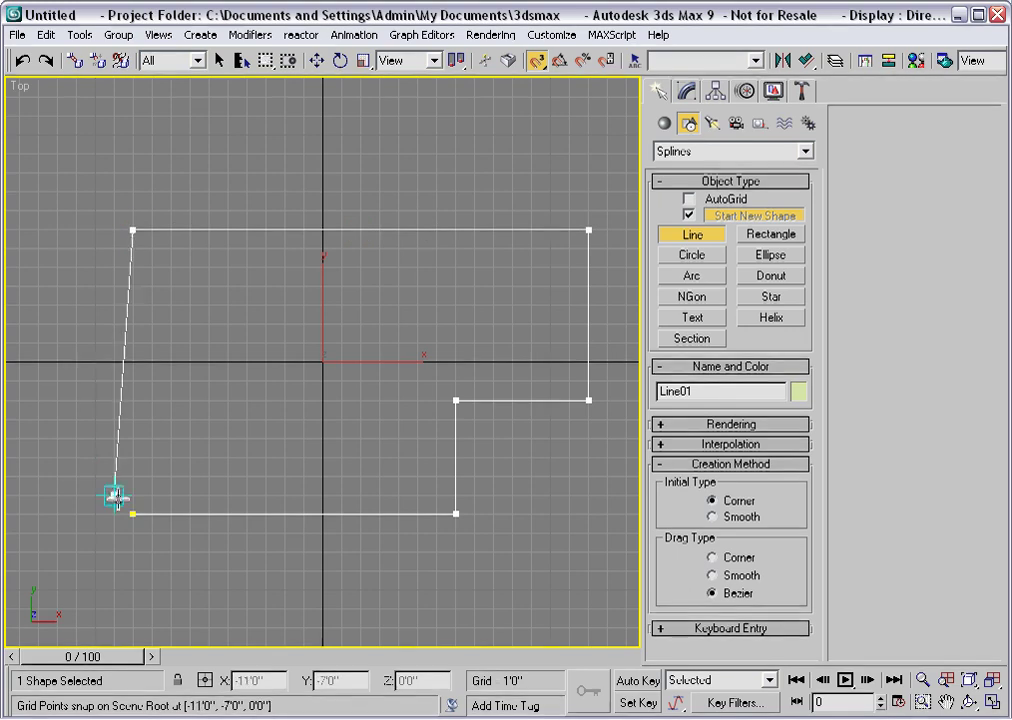
left_click(133, 514)
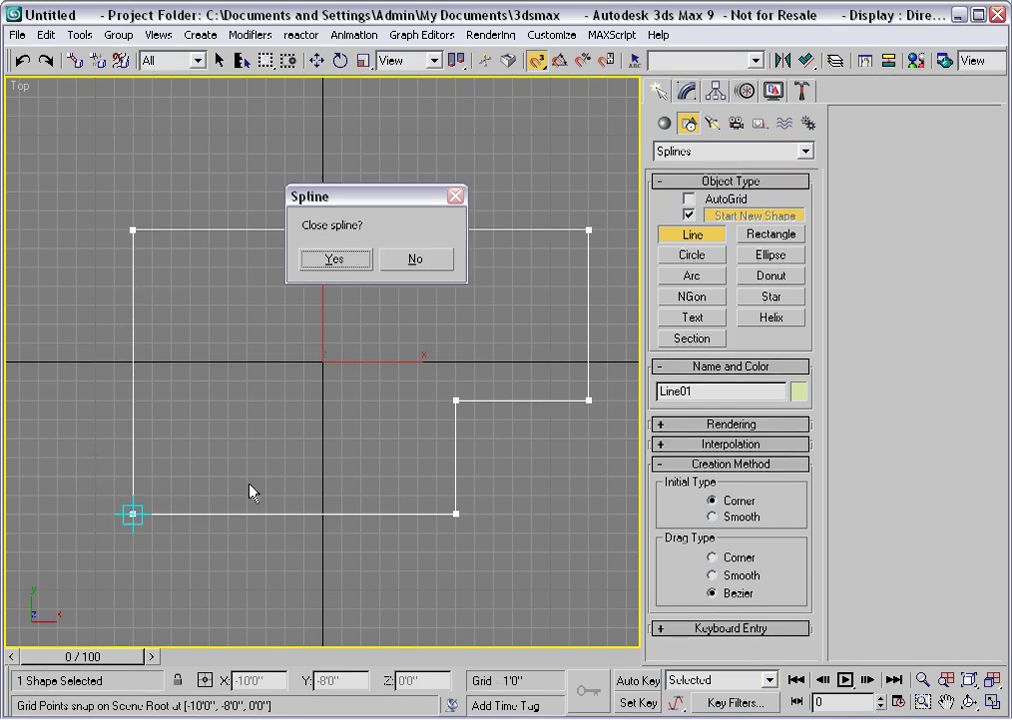
left_click(333, 259)
right_click(246, 365)
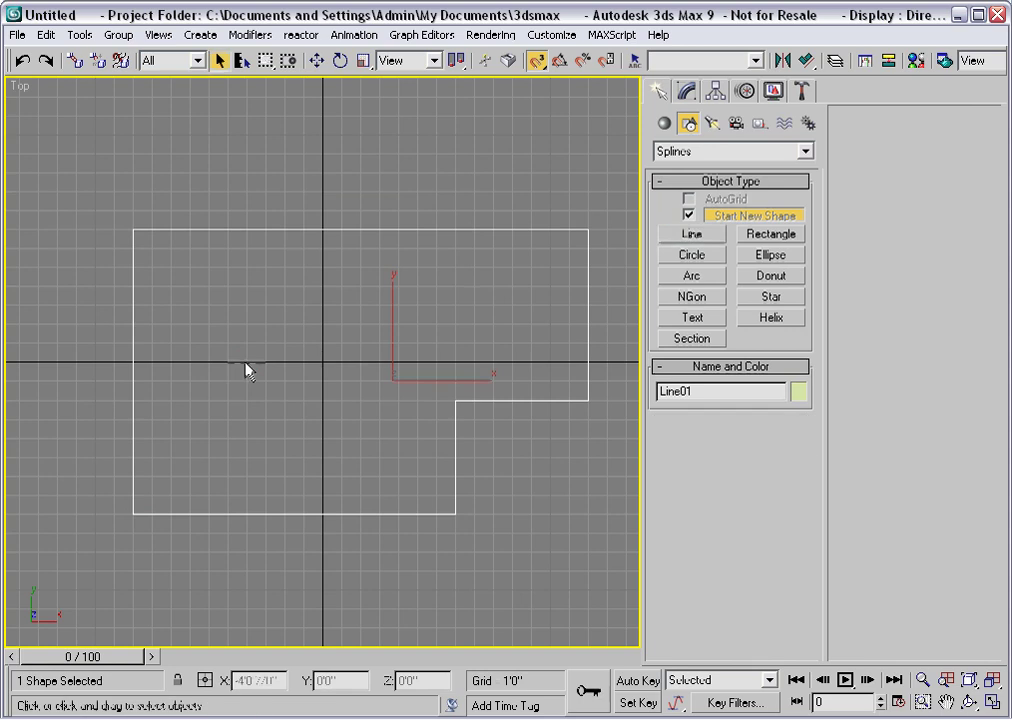
Step: Select the outline's left vertical segment at Segment level and divide it with a Divide value of 2
left_click(684, 92)
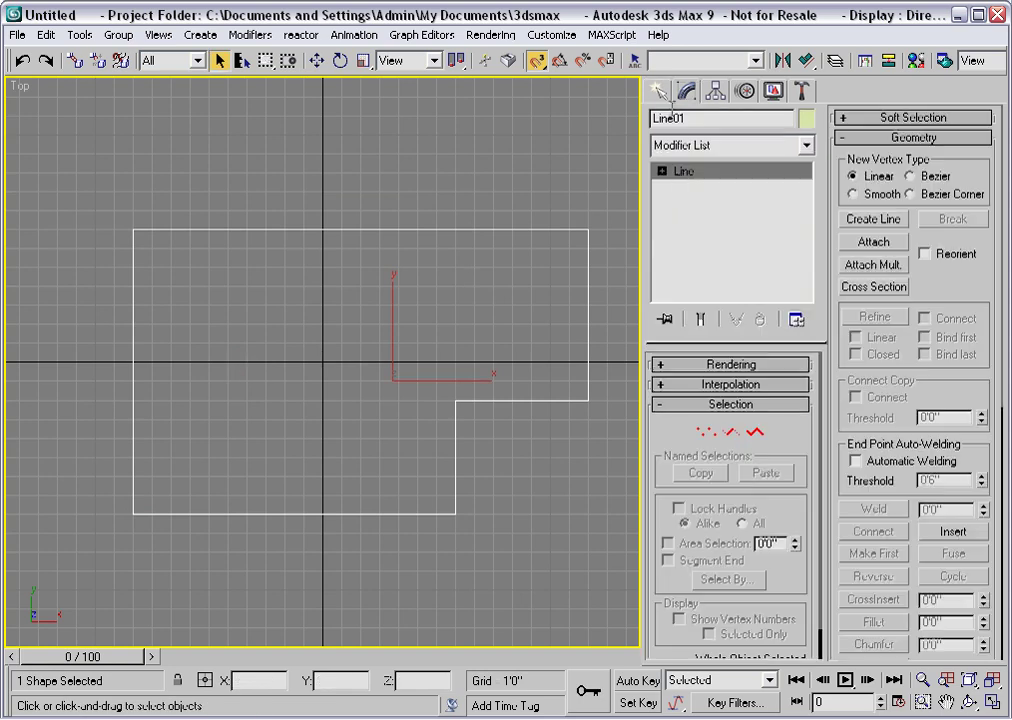
left_click(662, 172)
left_click(704, 203)
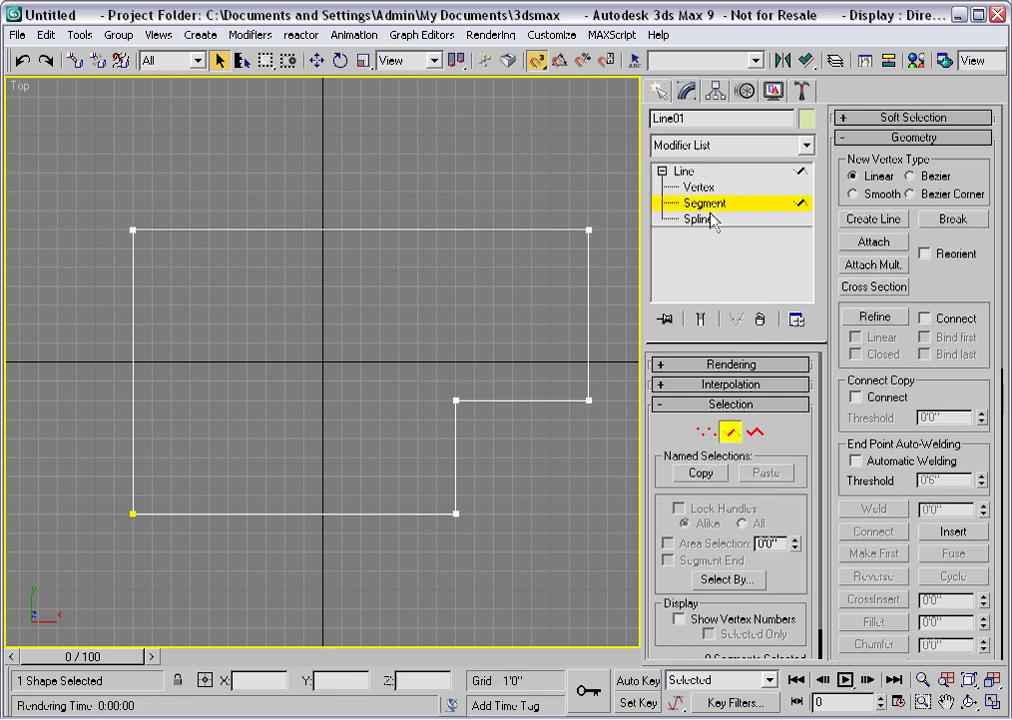
left_click_drag(172, 379, 93, 340)
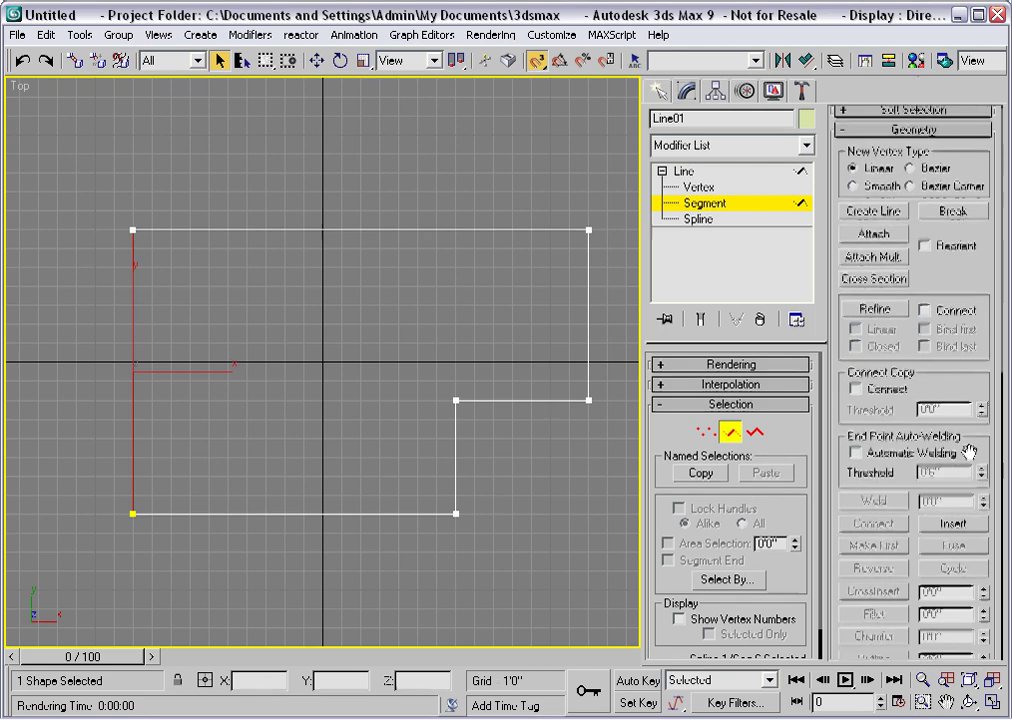
left_click_drag(965, 452, 890, 33)
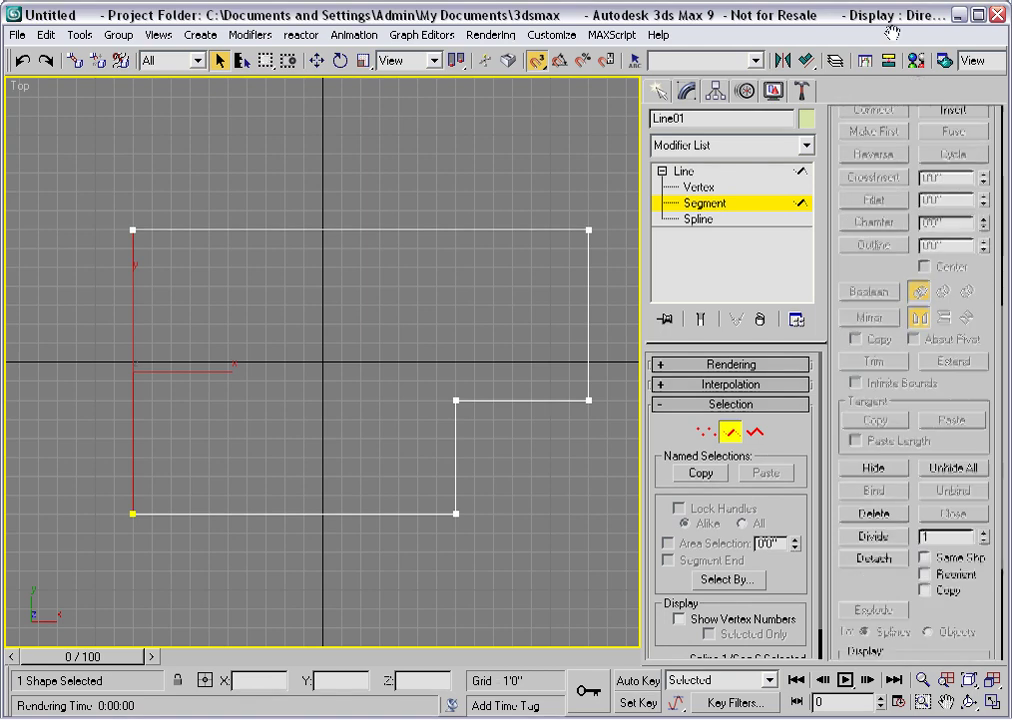
left_click(984, 532)
left_click(890, 536)
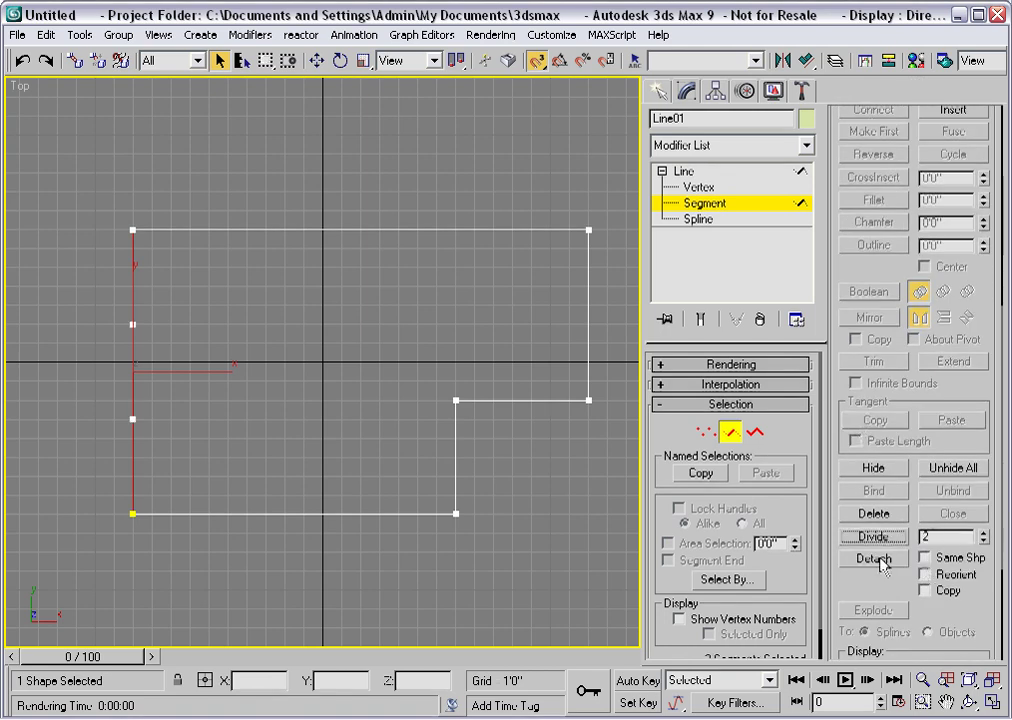
Step: Move only the middle piece of the divided left side outward about 3'2" along negative X to form a bay
left_click(147, 359)
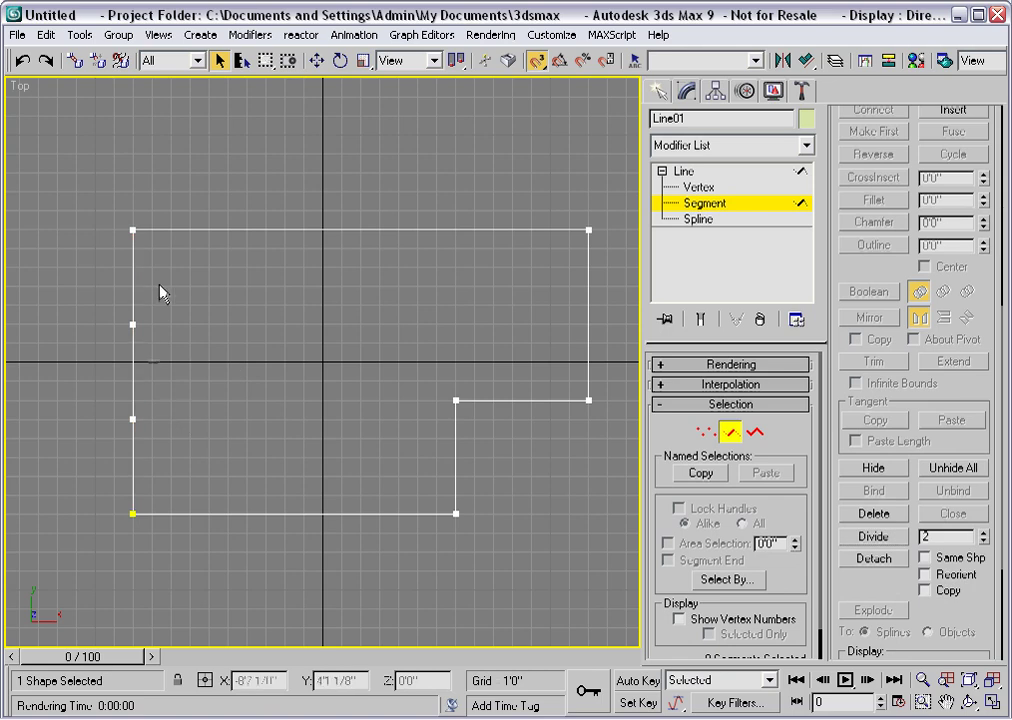
left_click(133, 372)
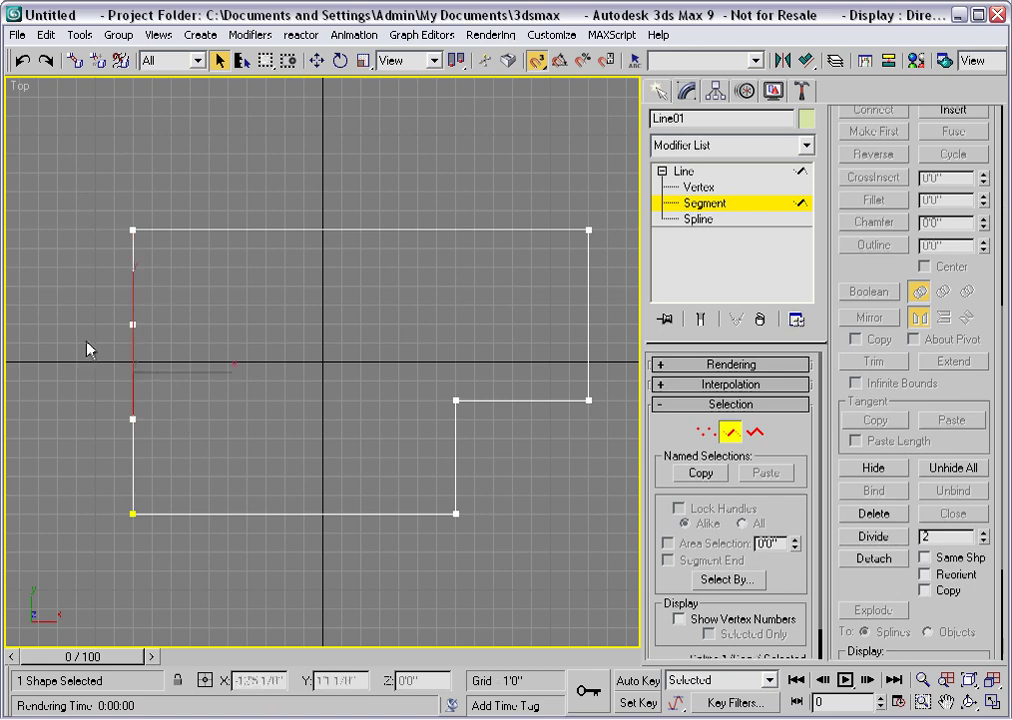
left_click(316, 60)
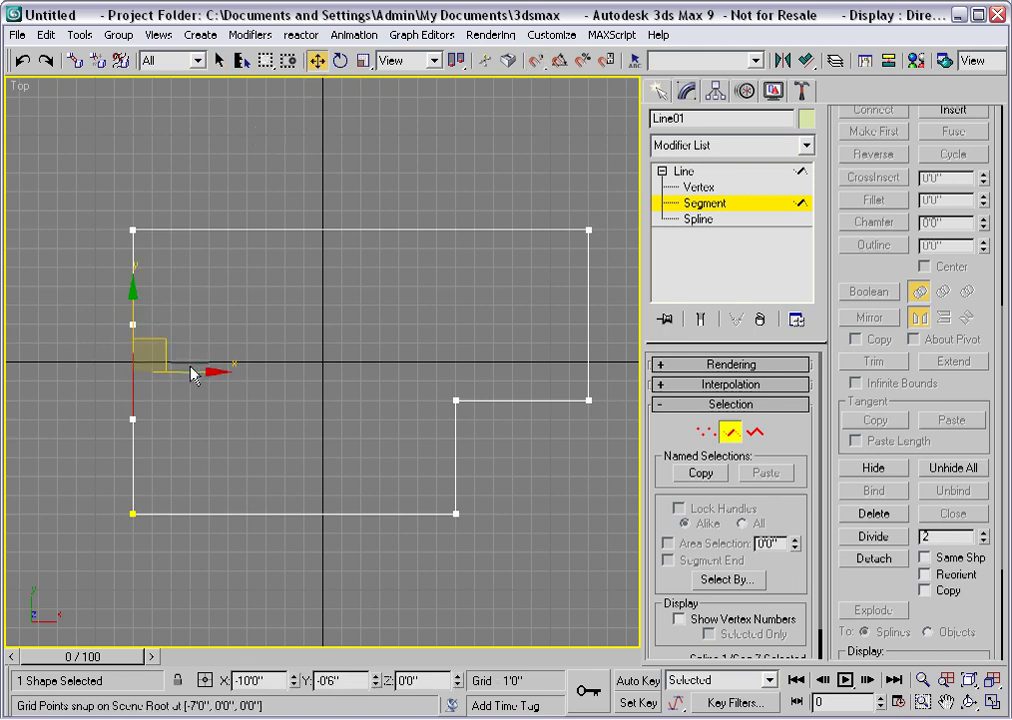
left_click_drag(189, 372, 128, 372)
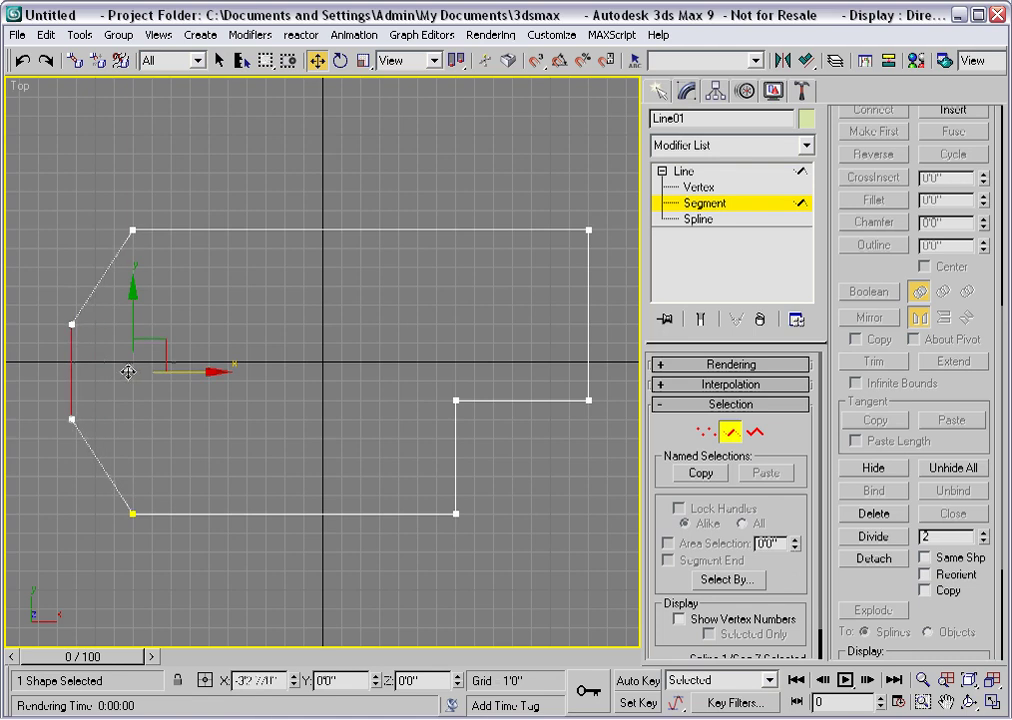
Step: Scale the bay's outer segment up uniformly to lengthen it, and leave Segment level
right_click(128, 370)
left_click(150, 420)
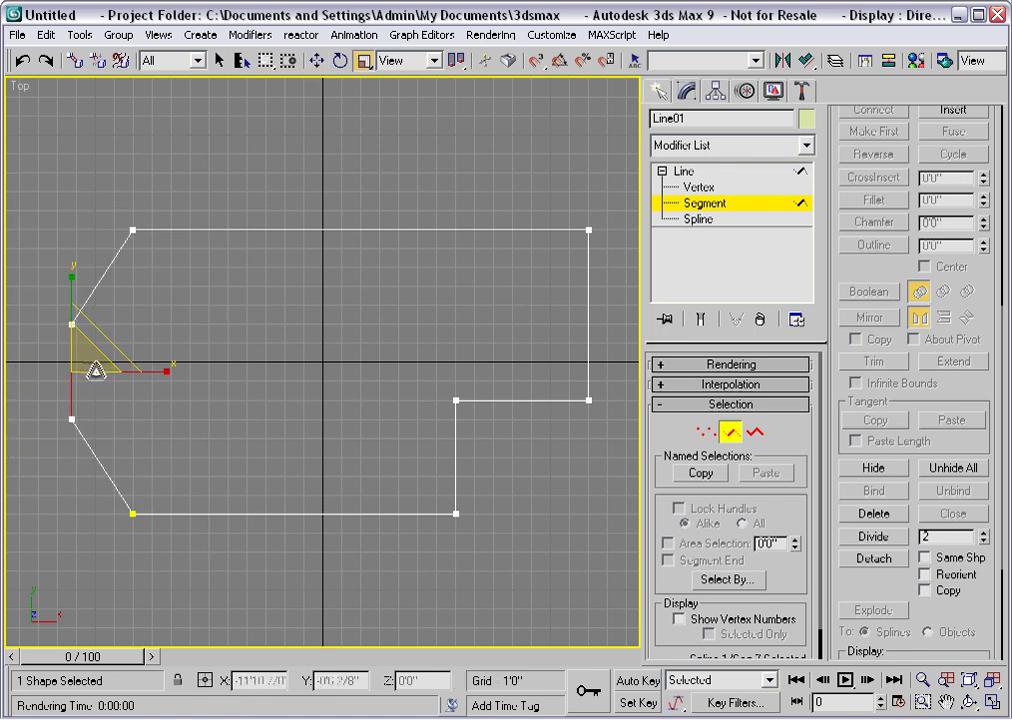
left_click_drag(95, 370, 99, 336)
left_click(165, 361)
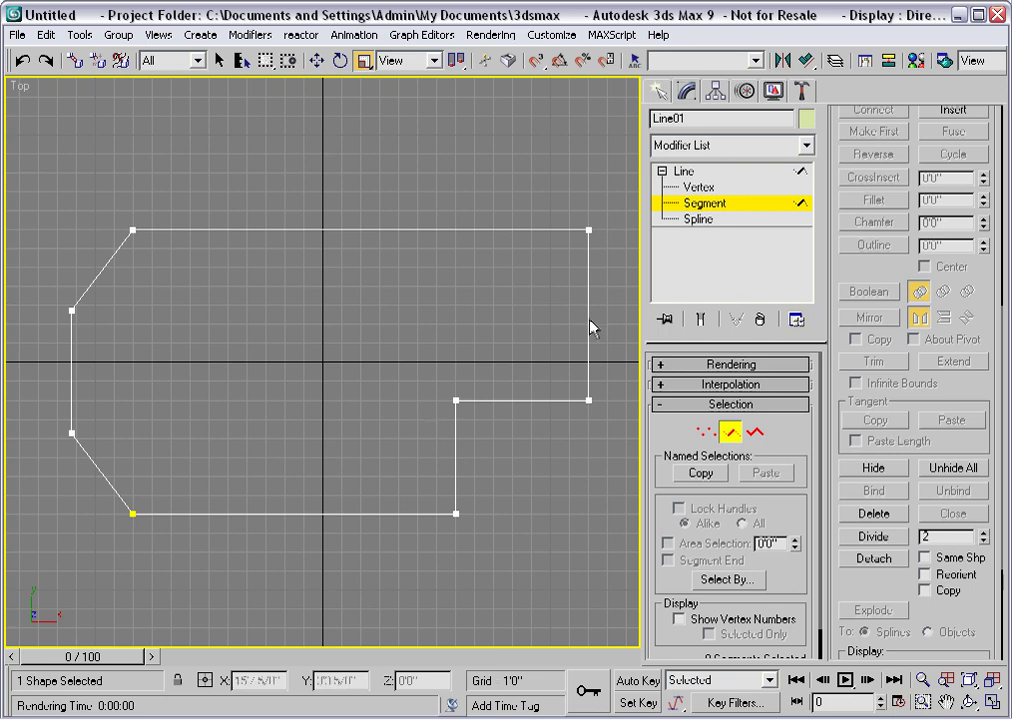
left_click(692, 203)
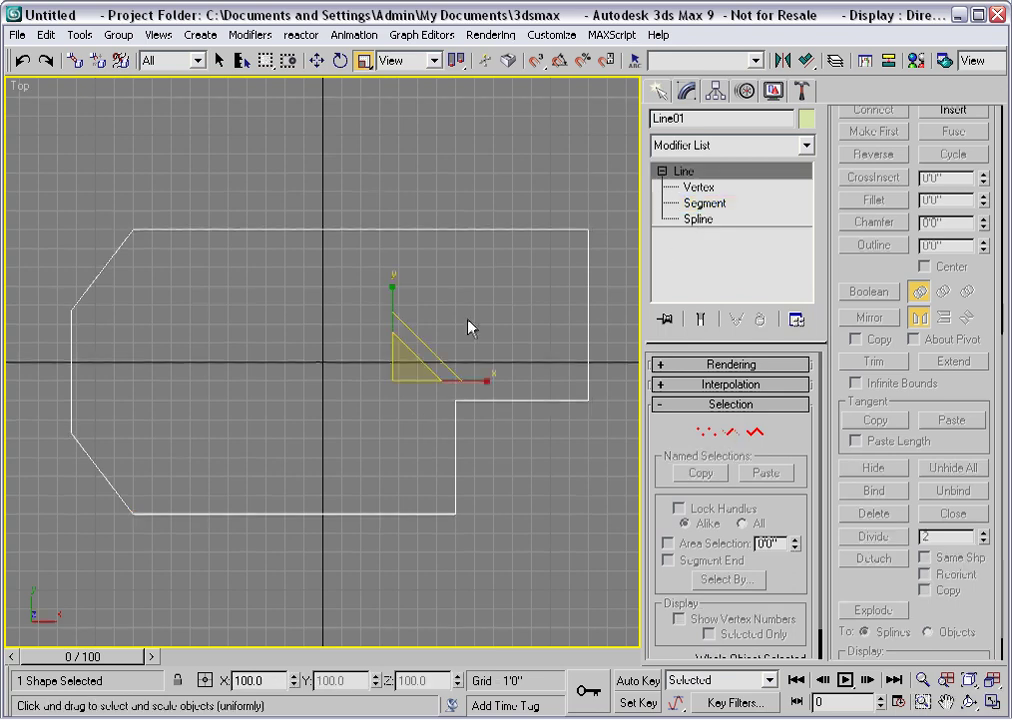
Step: In the Perspective view with the grid hidden, apply an Extrude modifier to the outline with an Amount of 8'0" and NURBS output
key("p")
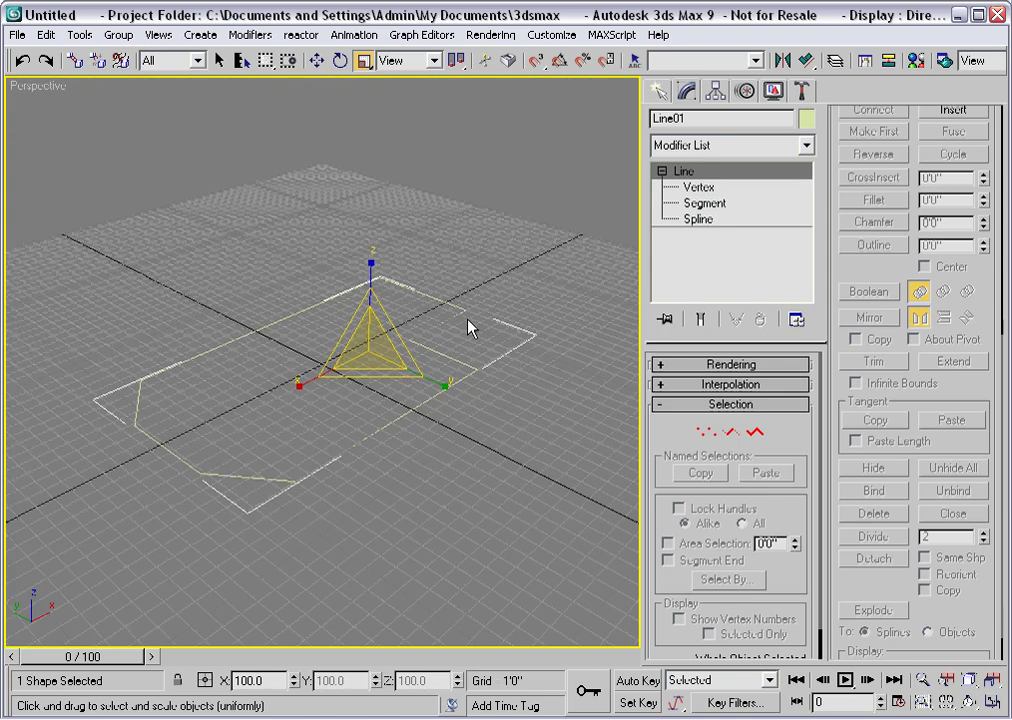
key("g")
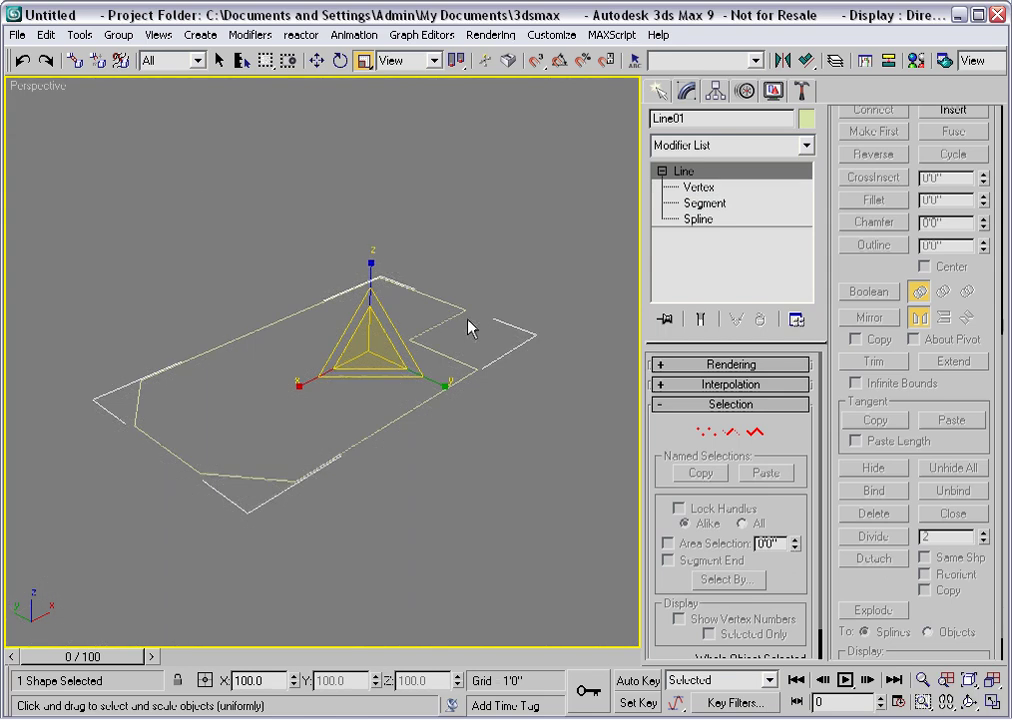
left_click(807, 146)
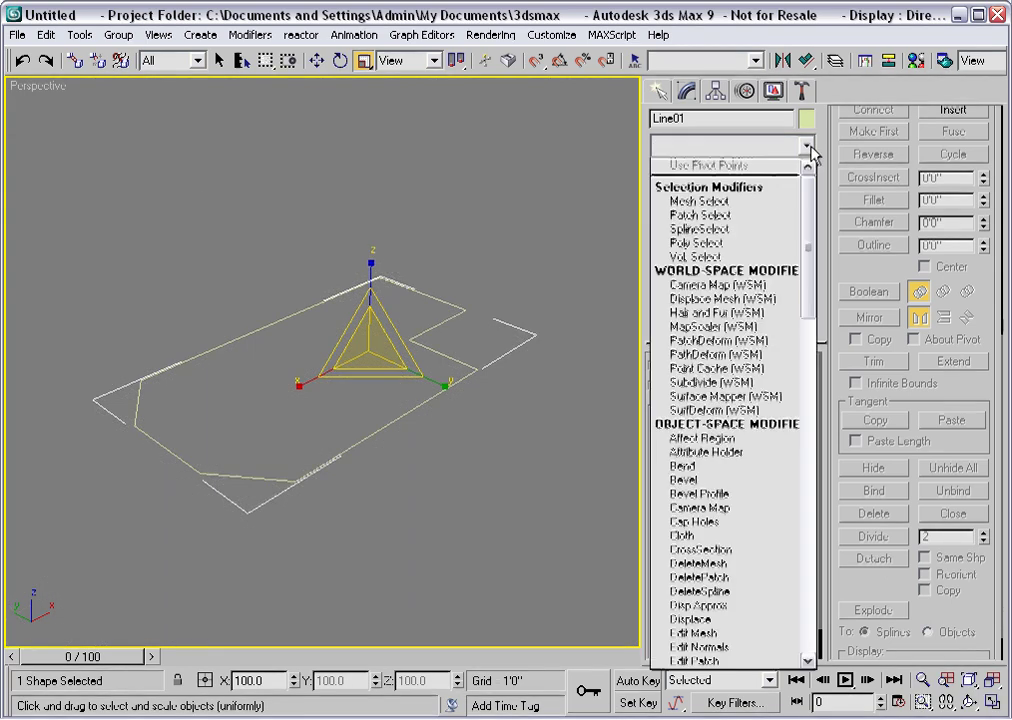
left_click_drag(808, 200, 810, 275)
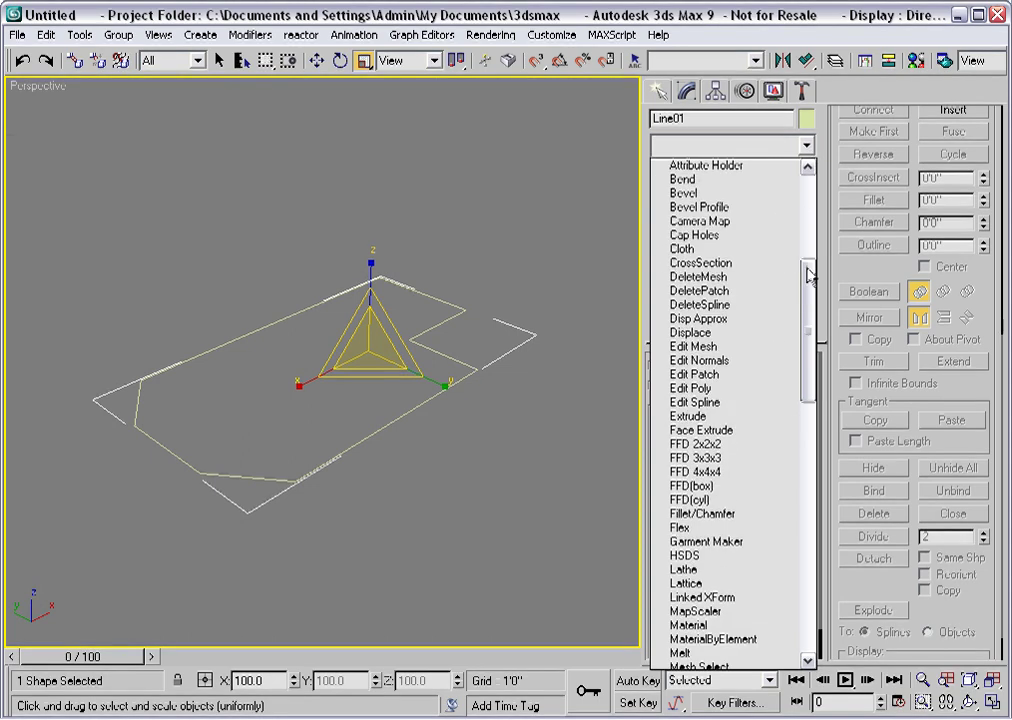
left_click(700, 416)
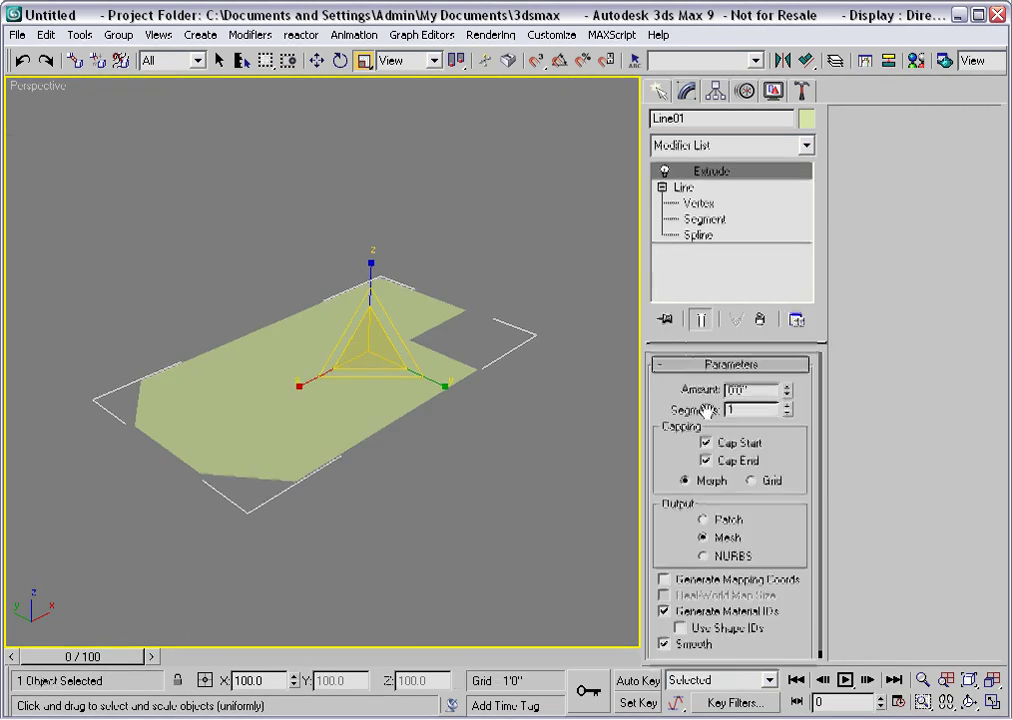
double_click(755, 391)
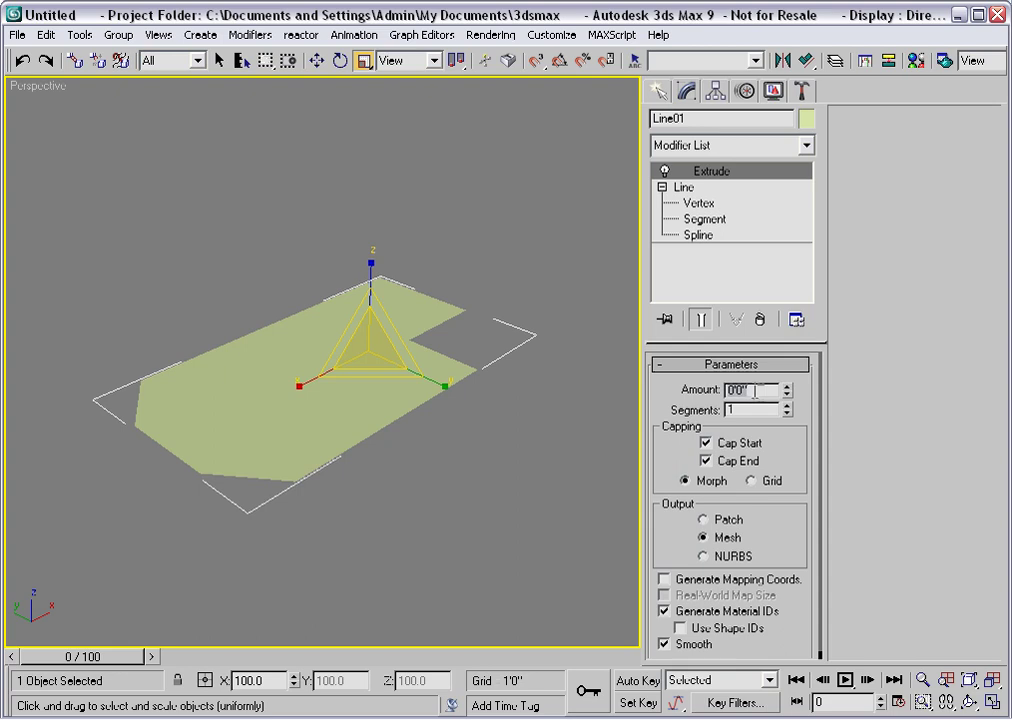
type("8")
key("Return")
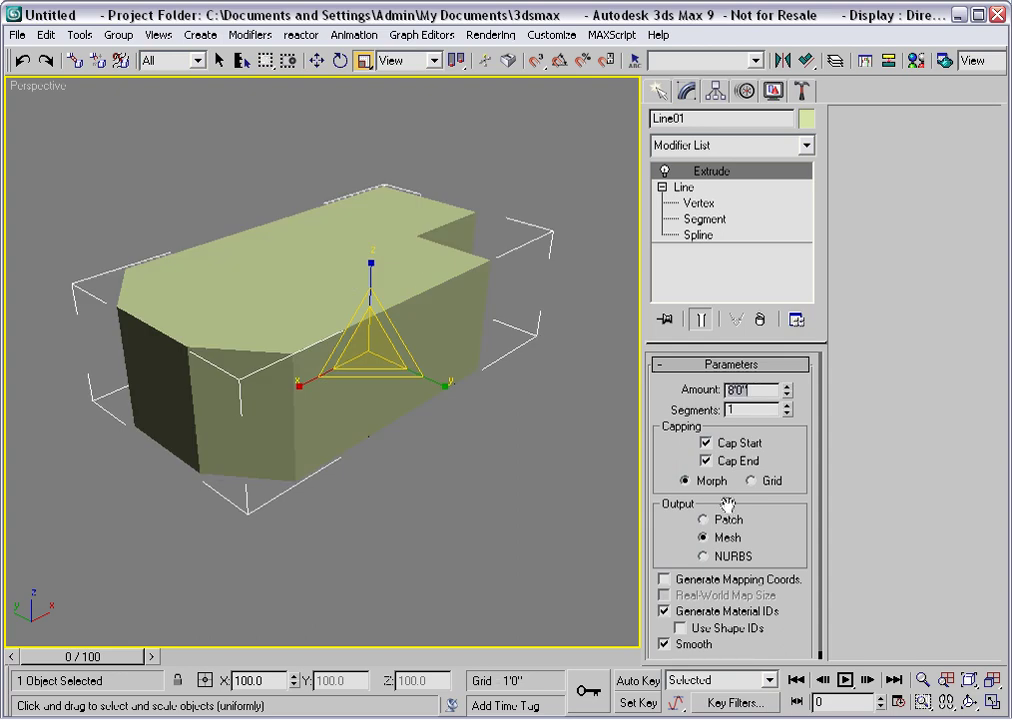
left_click(703, 556)
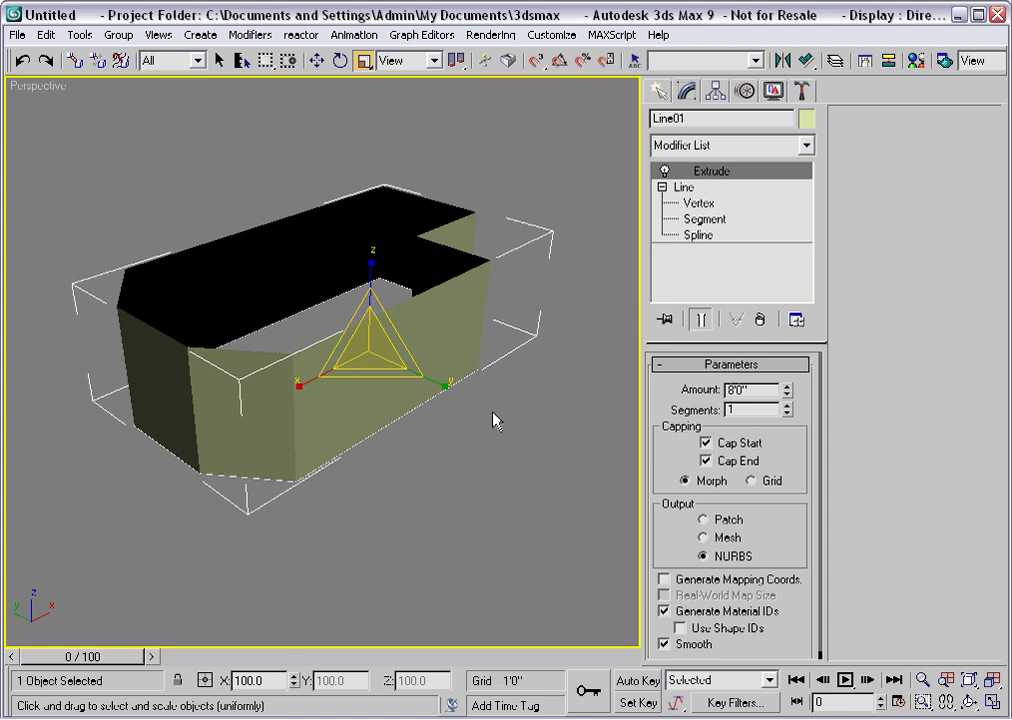
Step: Collapse the extruded outline's whole modifier stack into a NURBS surface and display it in wireframe
mouse_move(492, 420)
middle_mouse_down("alt")
mouse_move(497, 409)
mouse_move(483, 433)
middle_mouse_up("alt")
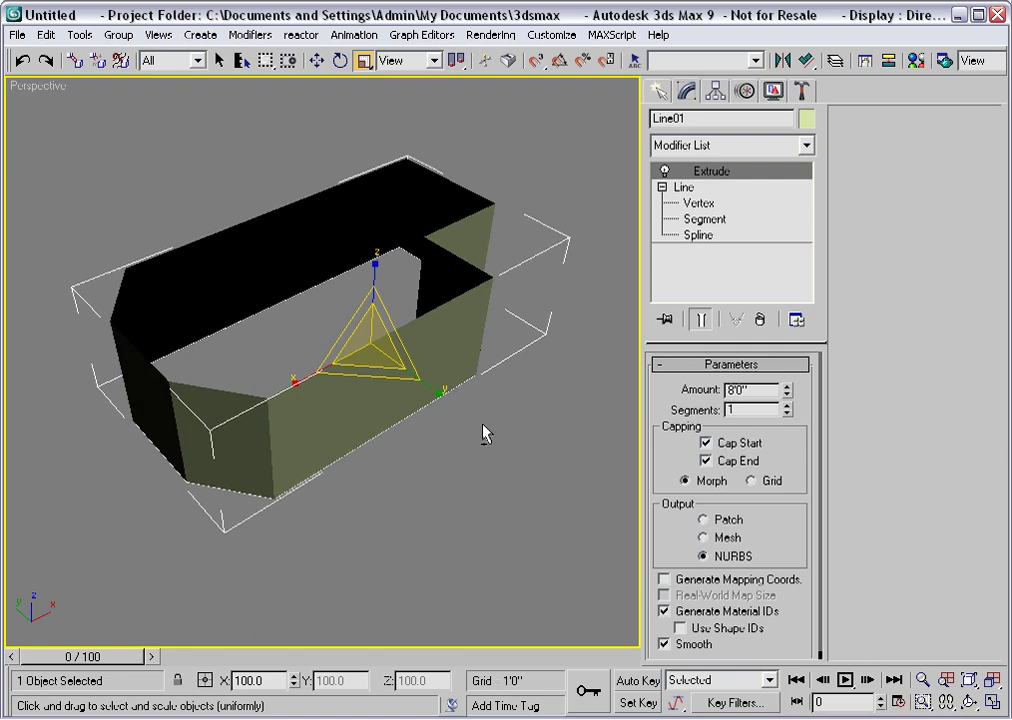
right_click(668, 263)
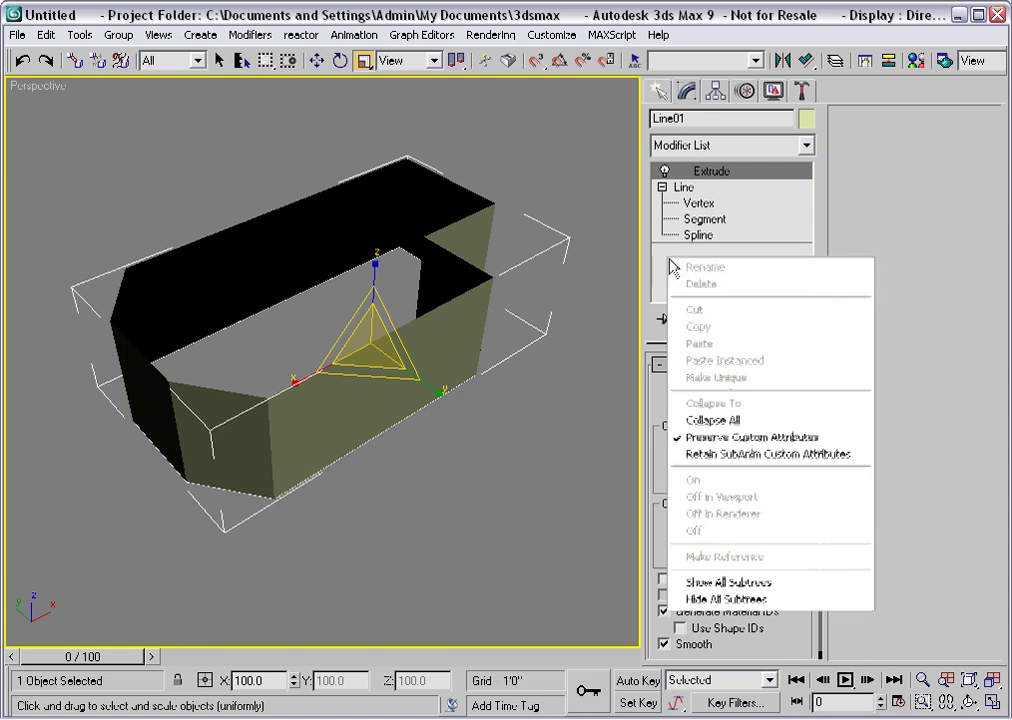
left_click(704, 421)
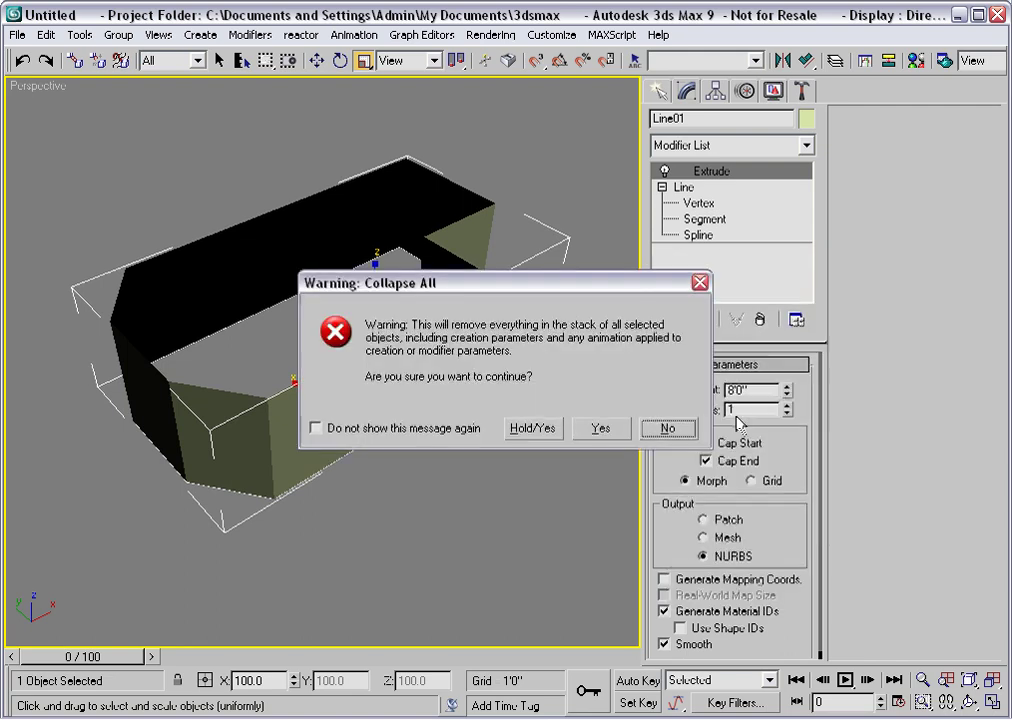
left_click(601, 429)
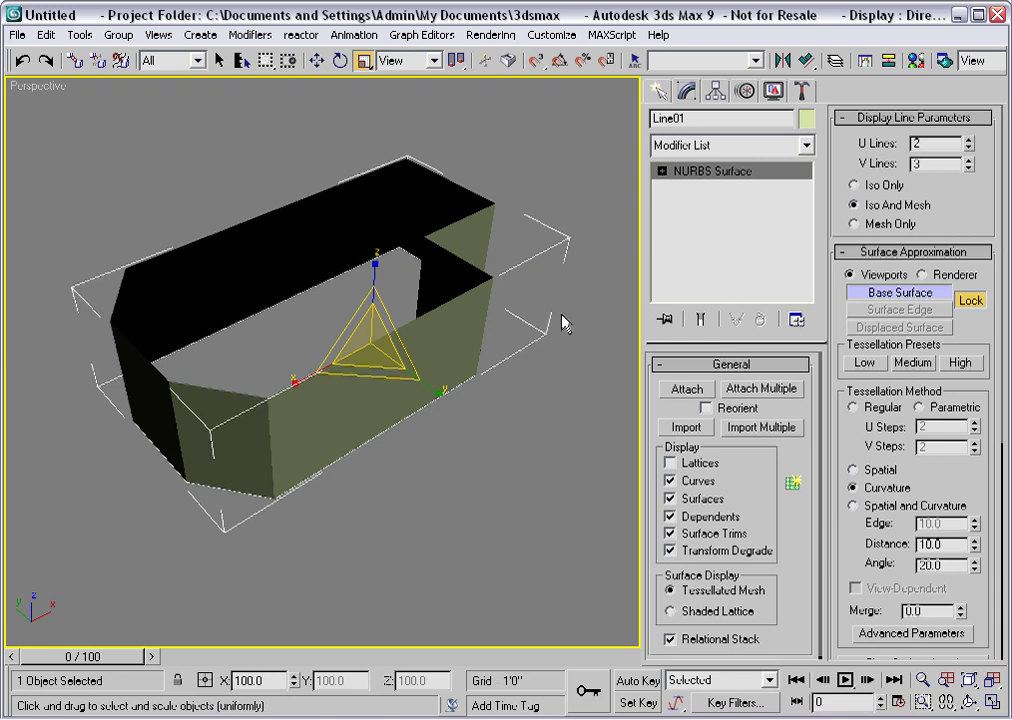
key("F3")
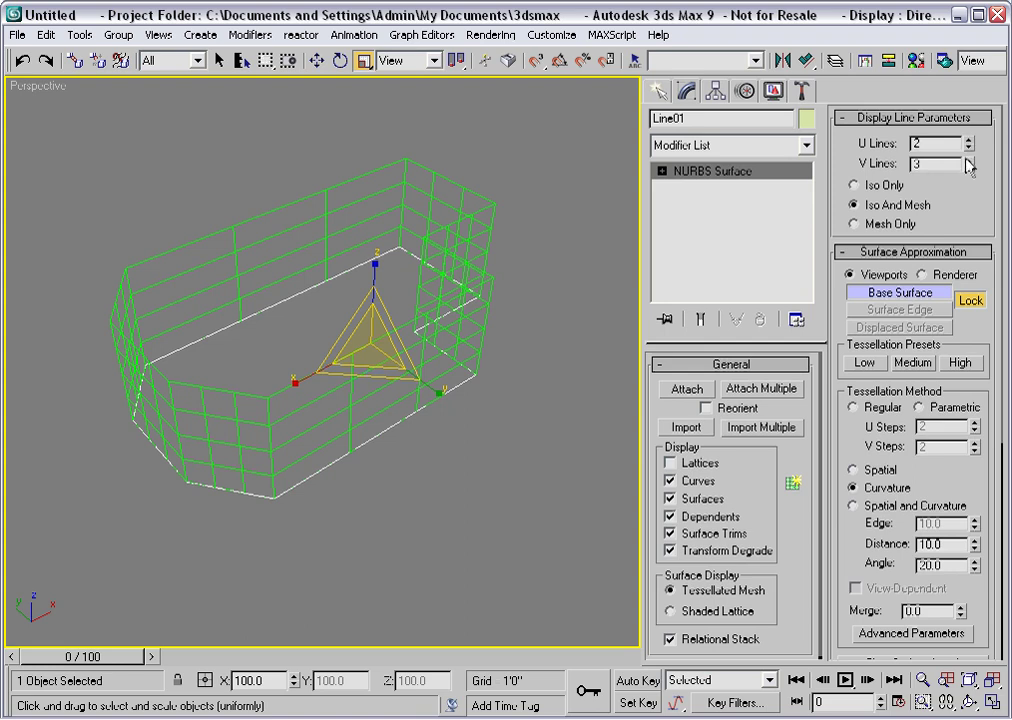
Step: Display the NURBS surface as Mesh Only and set its viewport tessellation to Regular with 1 U step and 1 V step
left_click(854, 225)
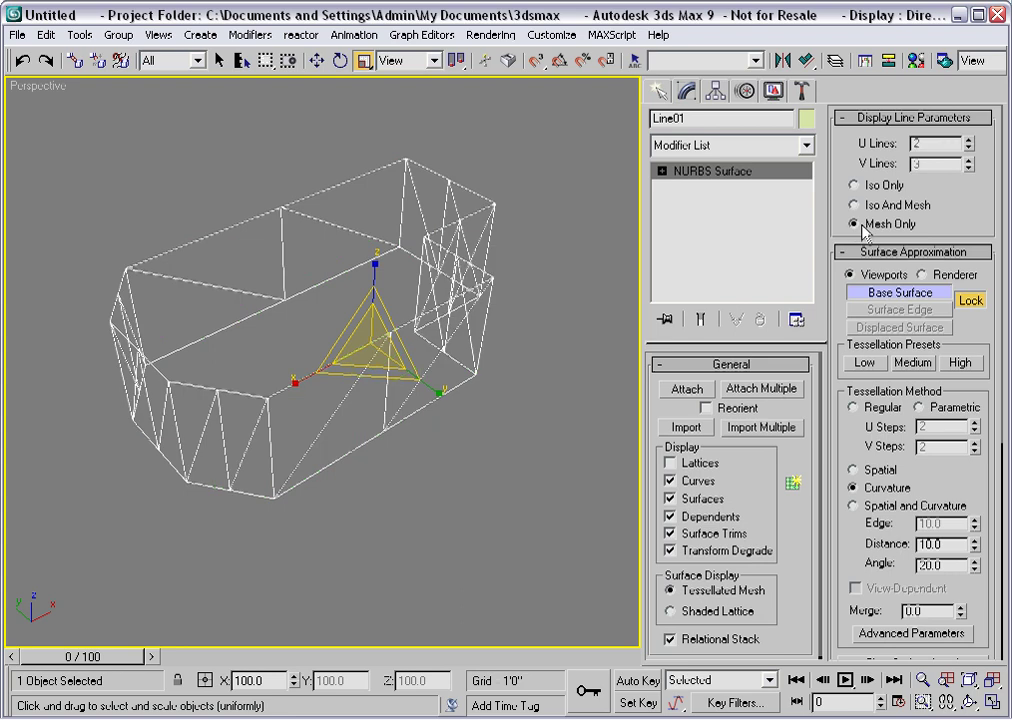
left_click(853, 408)
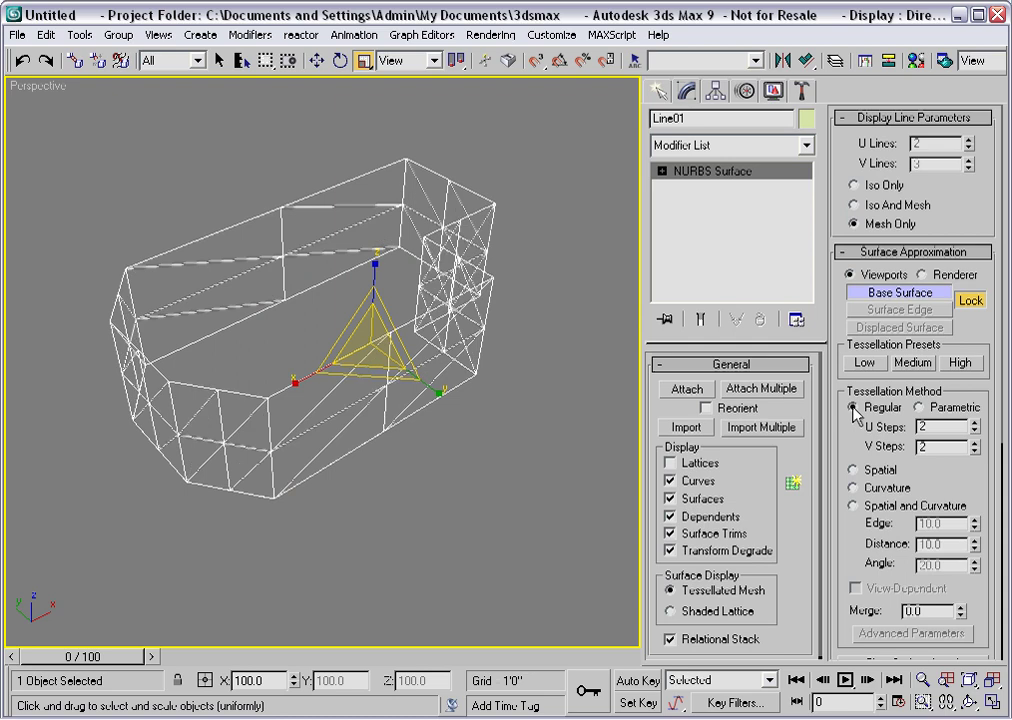
left_click(975, 431)
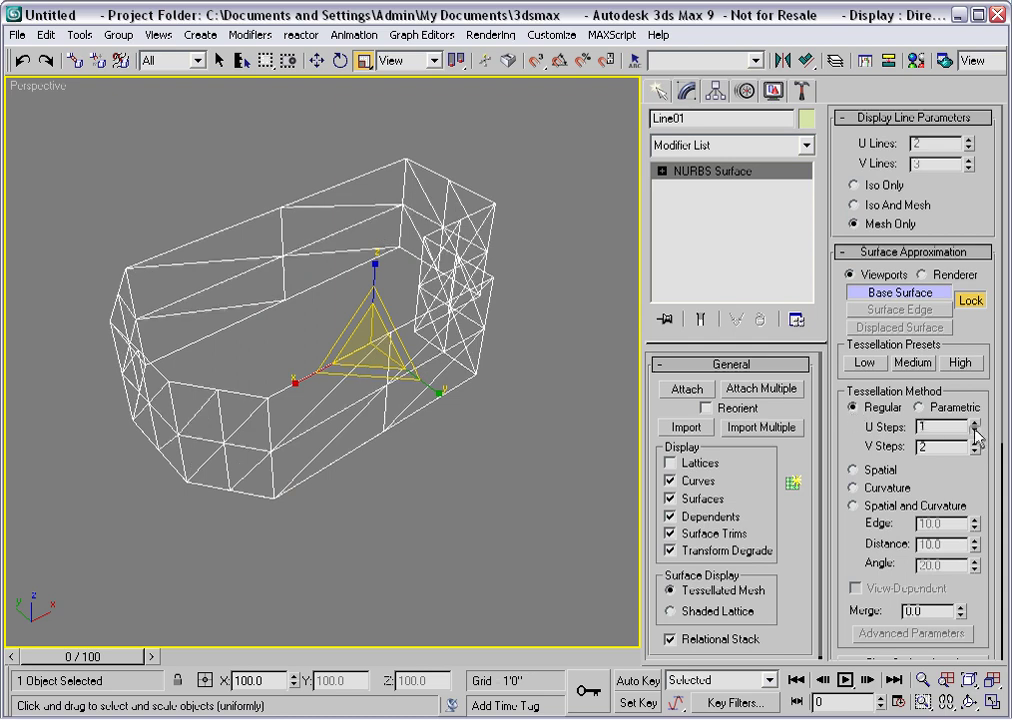
left_click(975, 451)
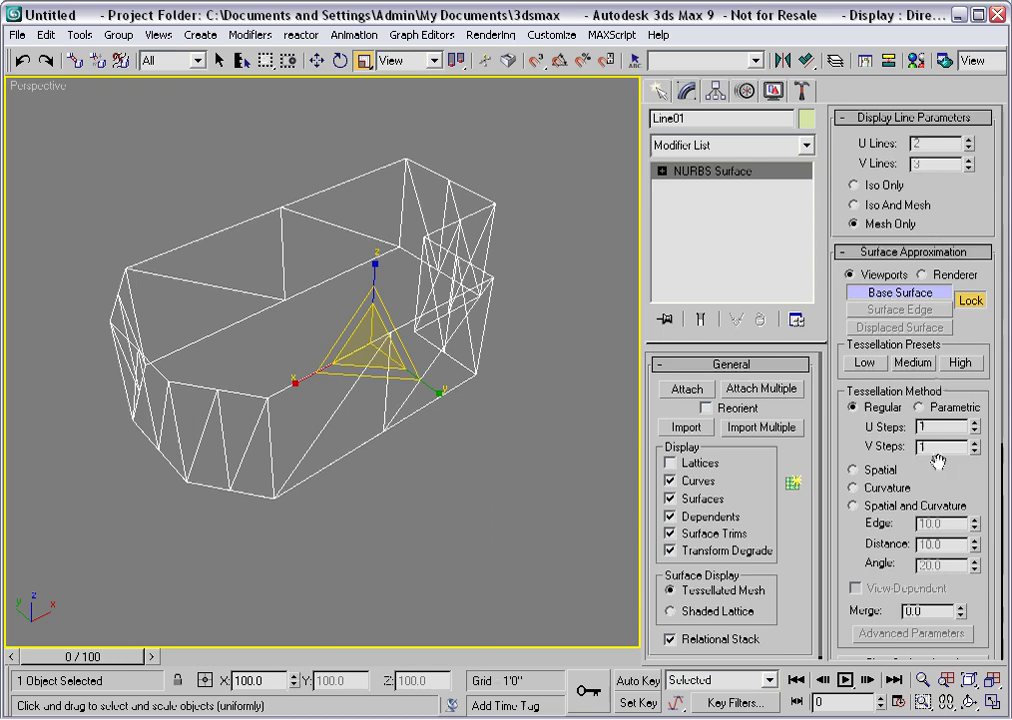
Step: Show the Perspective view shaded with edged faces and rename the NURBS object Walls
scroll(880, 110, "down", 3)
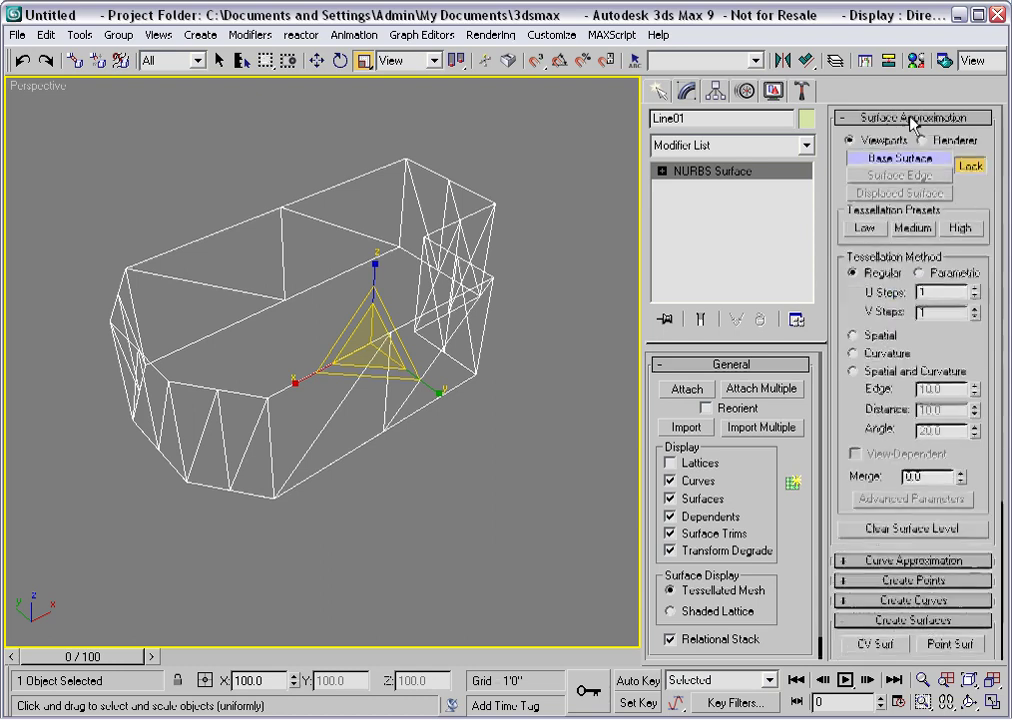
scroll(899, 133, "down", 10)
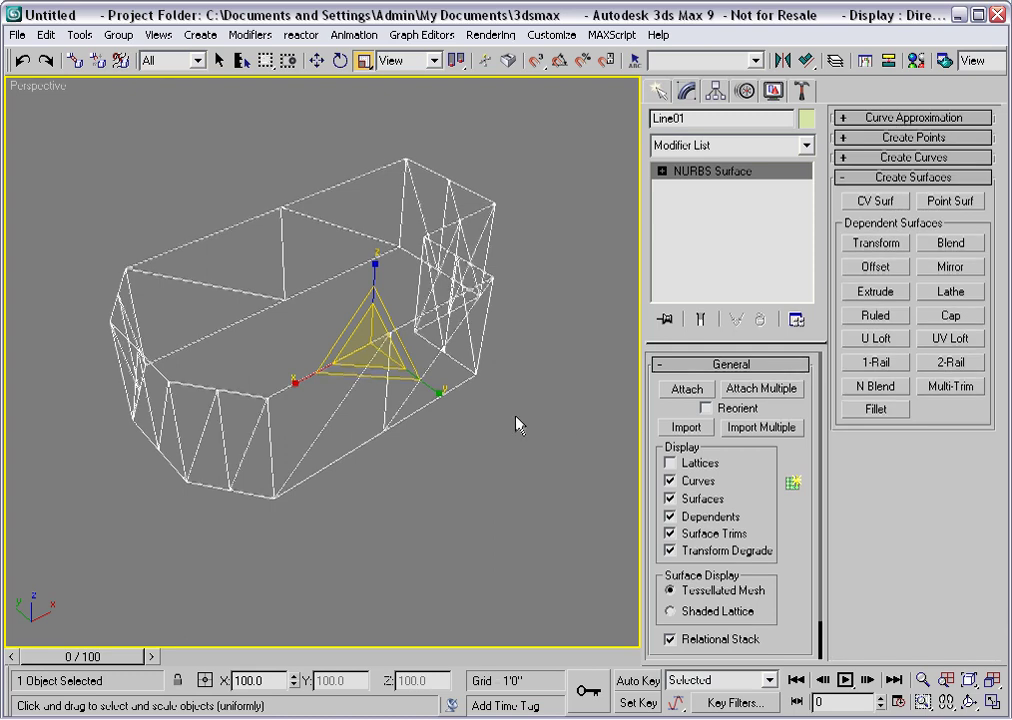
key("F3")
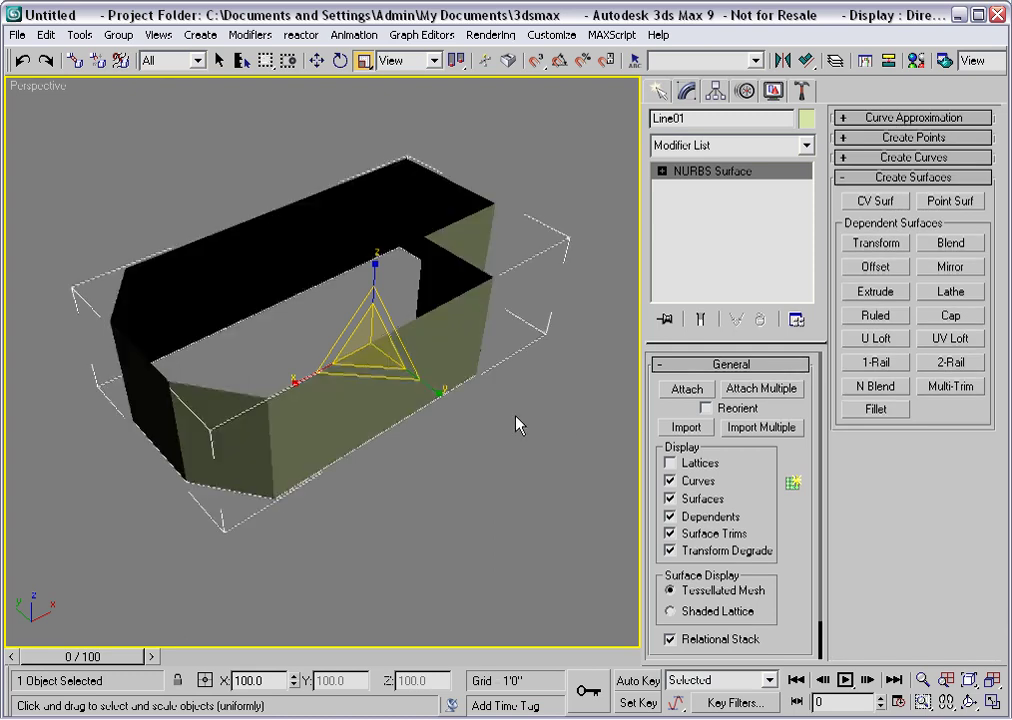
key("F4")
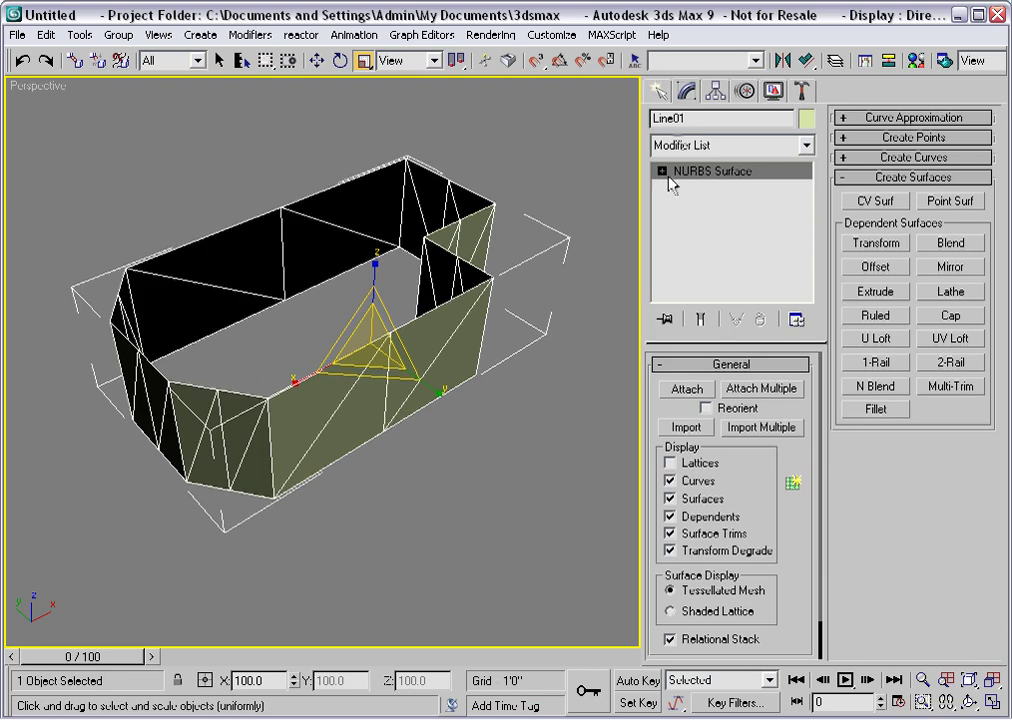
double_click(654, 118)
type("Walls")
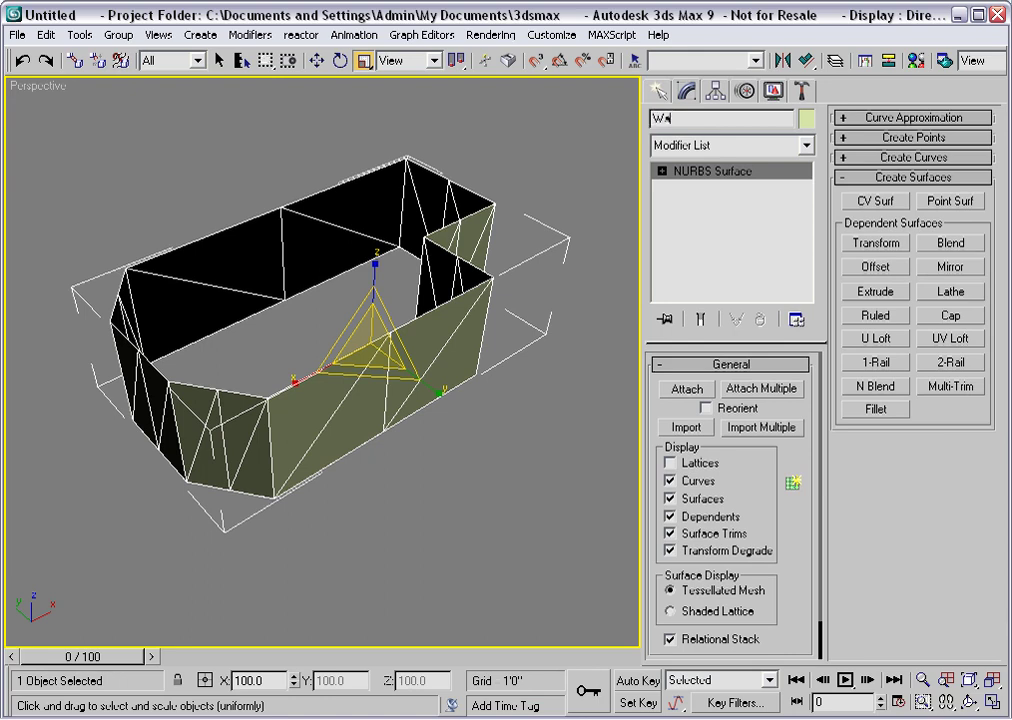